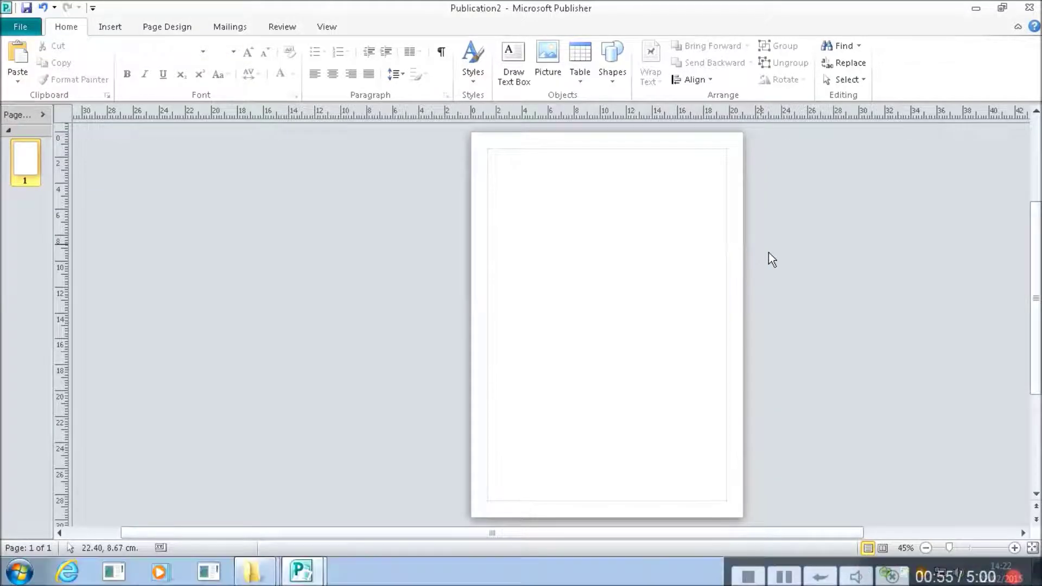
- Zoom the new blank page to full size
key("F9")
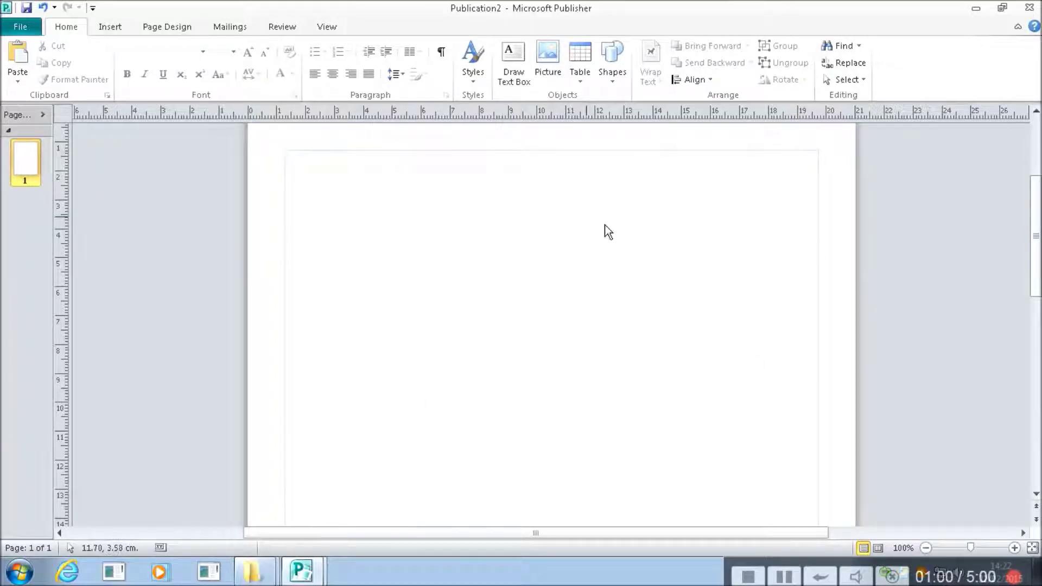
key("F9")
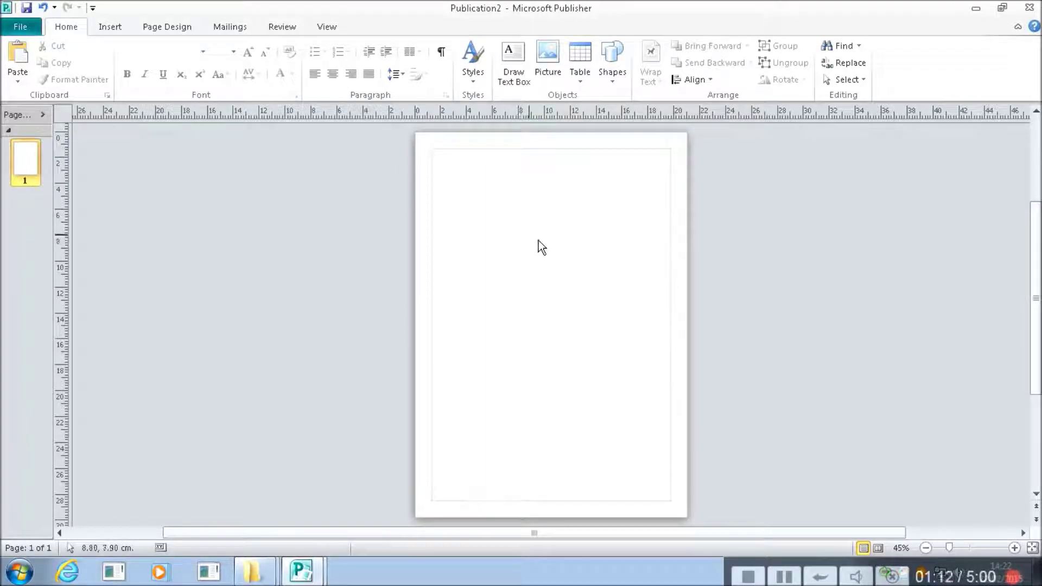
key("F9")
key("F9")
key("F9")
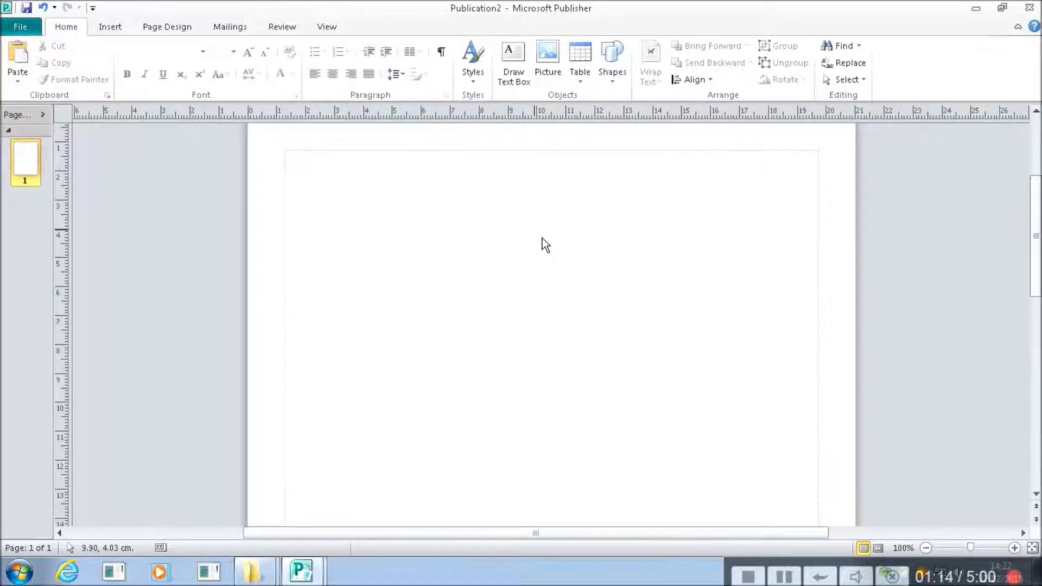
key("F9")
key("F9")
key("F9")
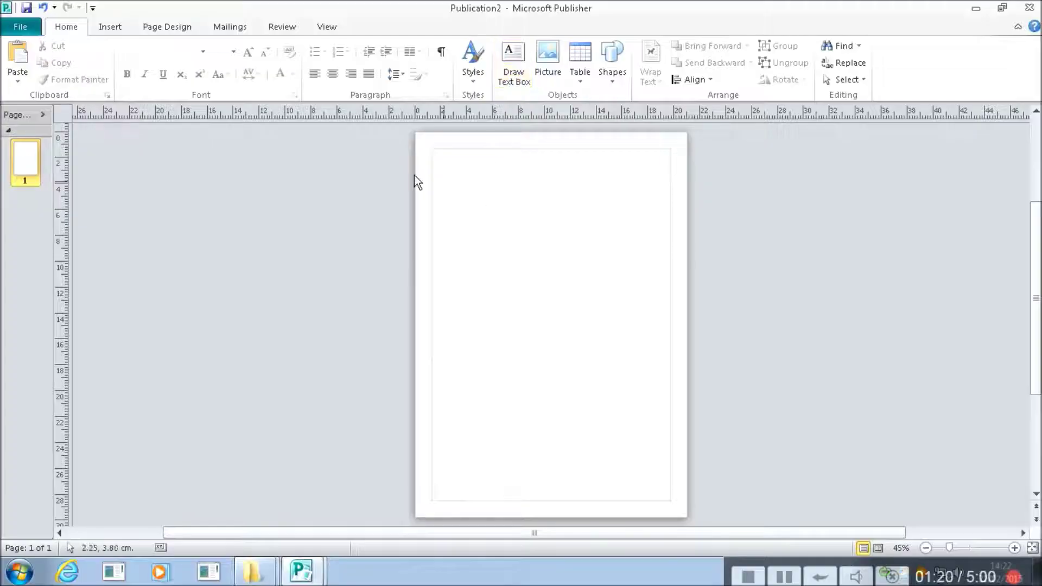
- Draw a top-left text box and paste 'The quick brown fox jumps over the lazy dog' as plain text
left_click(528, 73)
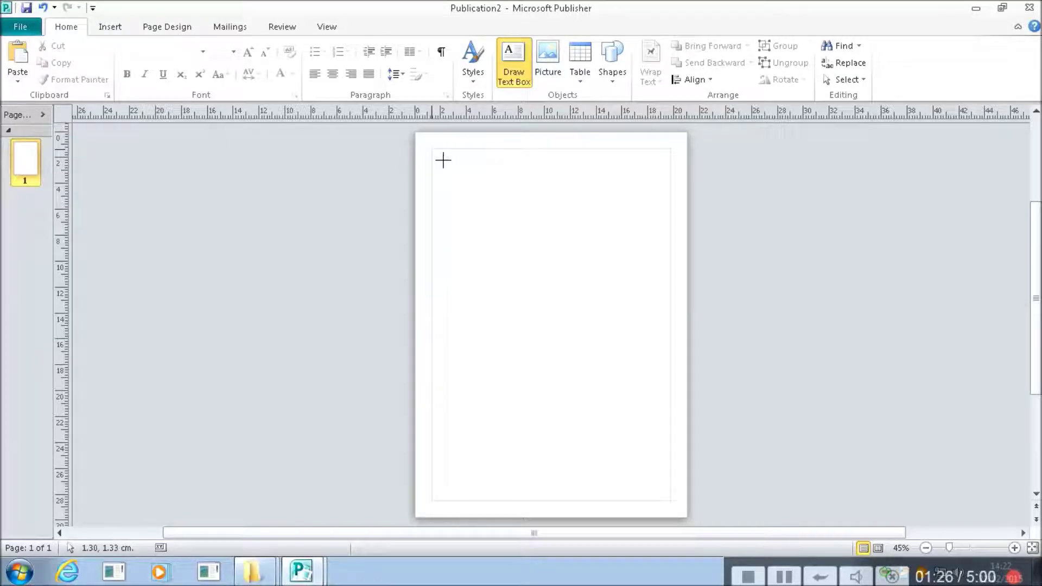
mouse_move(440, 164)
left_mouse_down()
mouse_move(487, 223)
mouse_move(626, 275)
left_mouse_up()
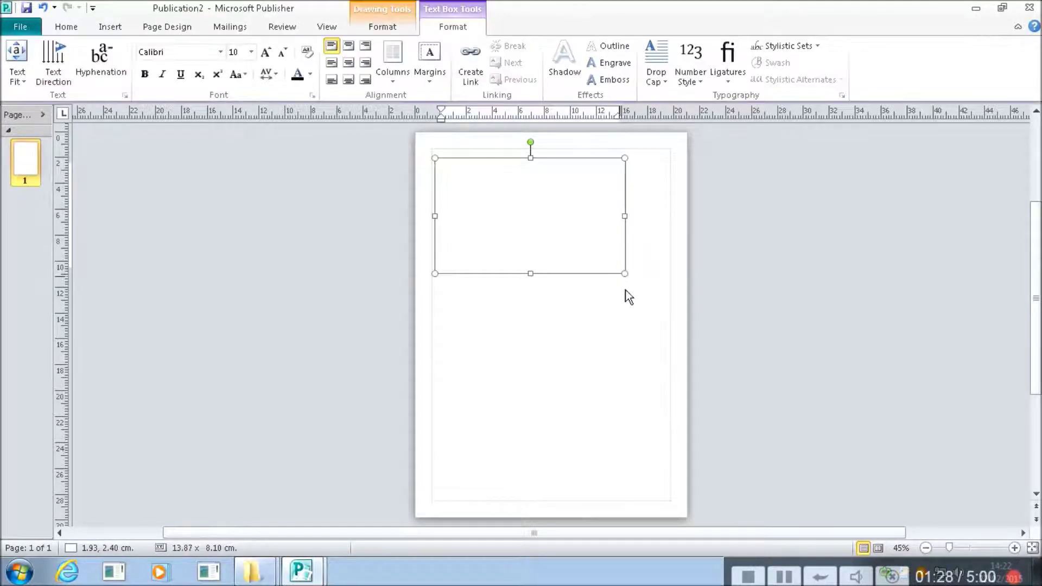
right_click(510, 223)
left_click(581, 359)
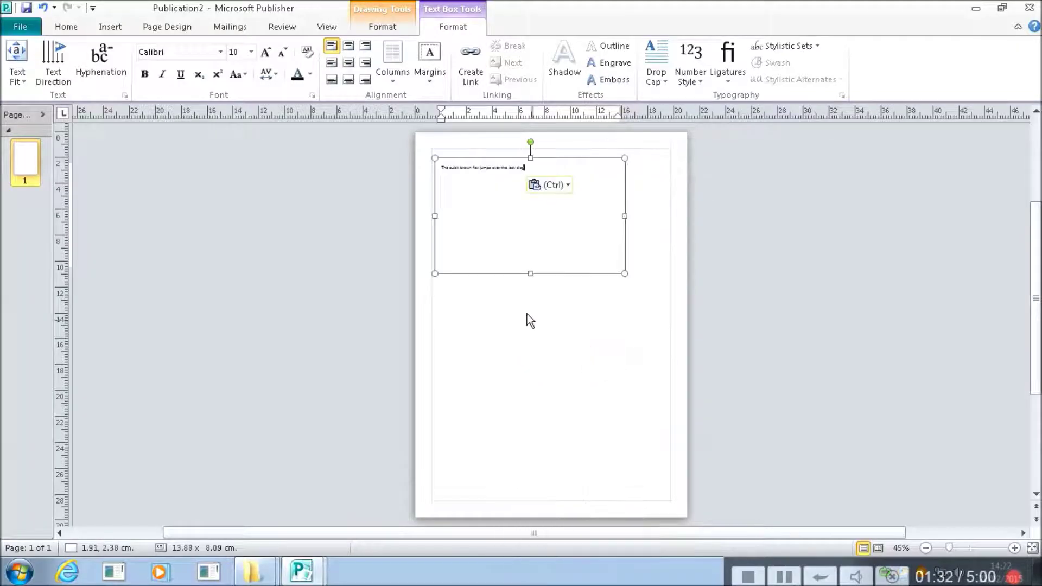
left_click(558, 350)
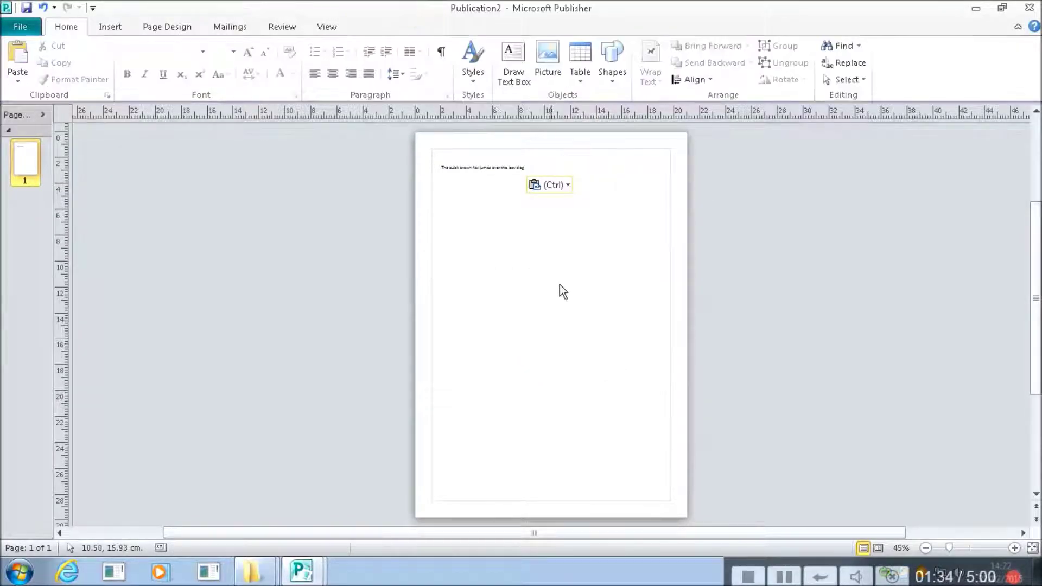
left_click(515, 227)
left_click_drag(525, 168, 435, 163)
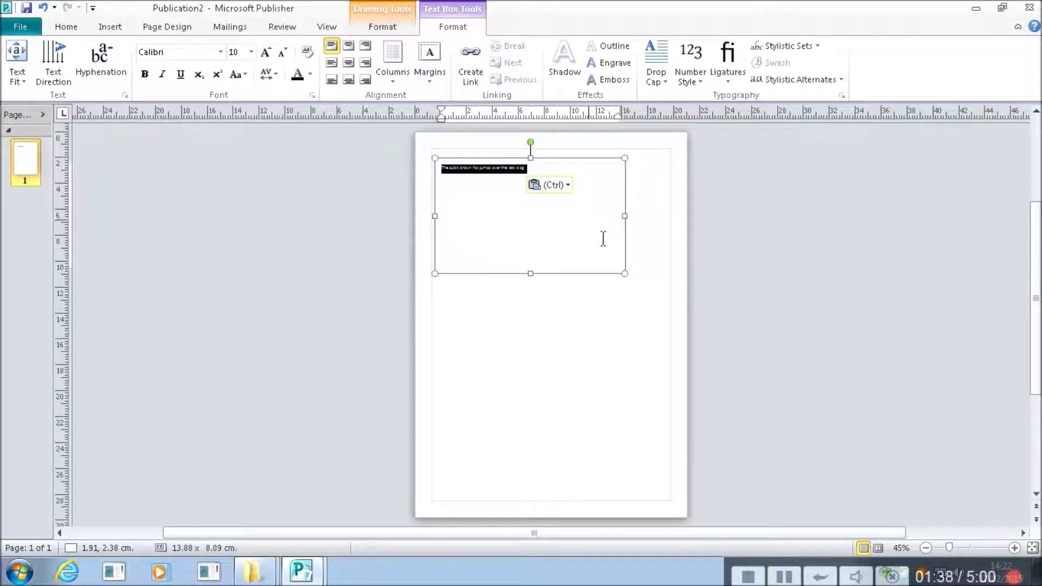
left_click(554, 255)
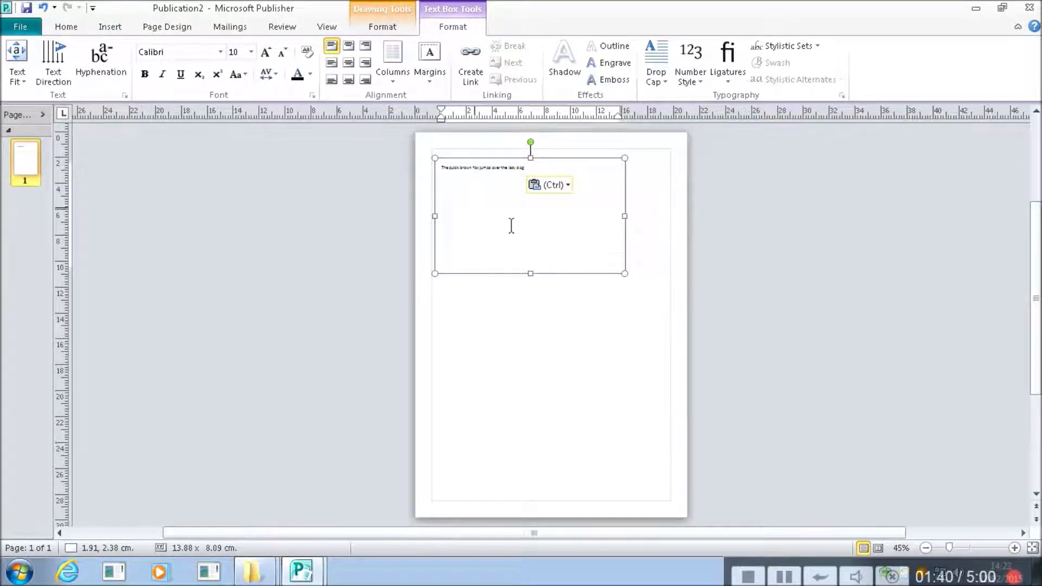
- Set the sample sentence to 28 pt
left_click_drag(527, 168, 441, 171)
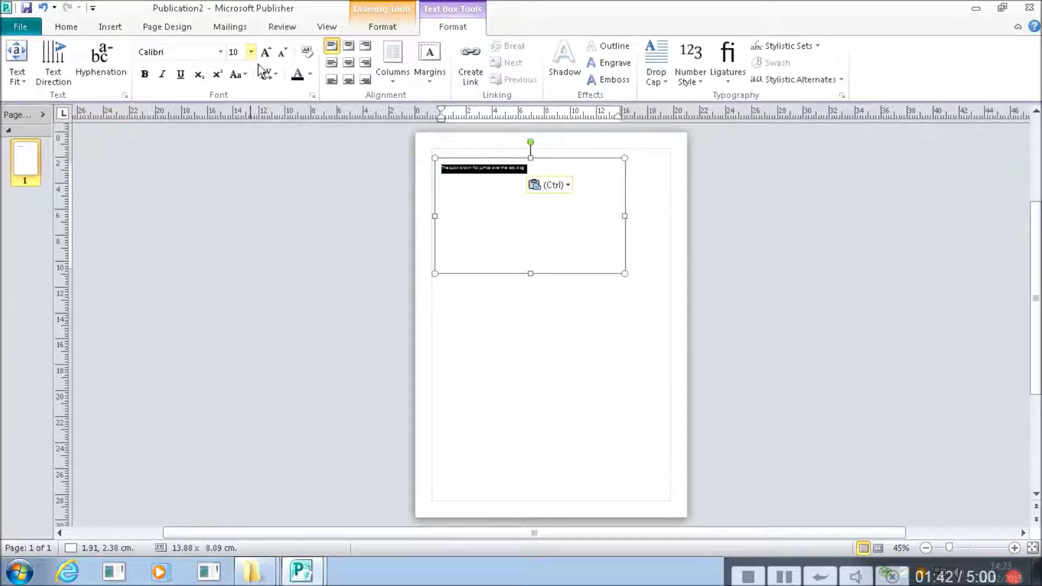
left_click(251, 51)
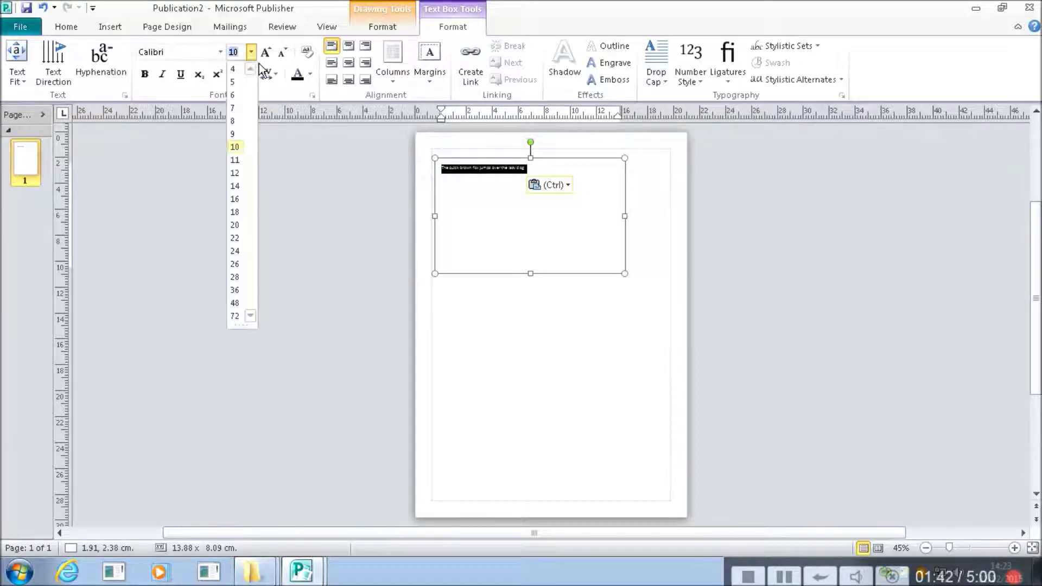
left_click(246, 281)
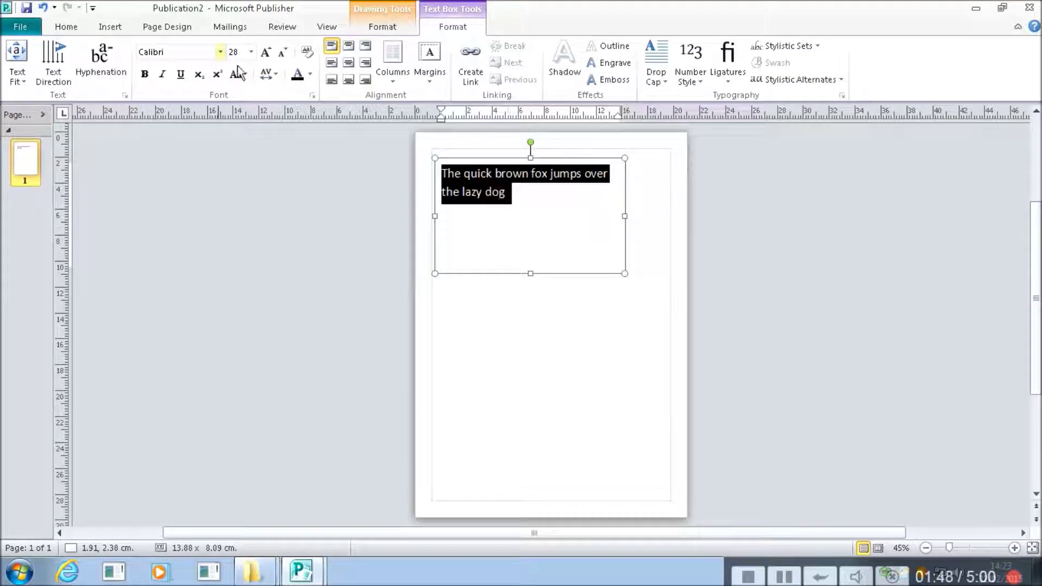
- Apply the Reprise Stamp font to the sentence and reselect all its text
left_click(221, 52)
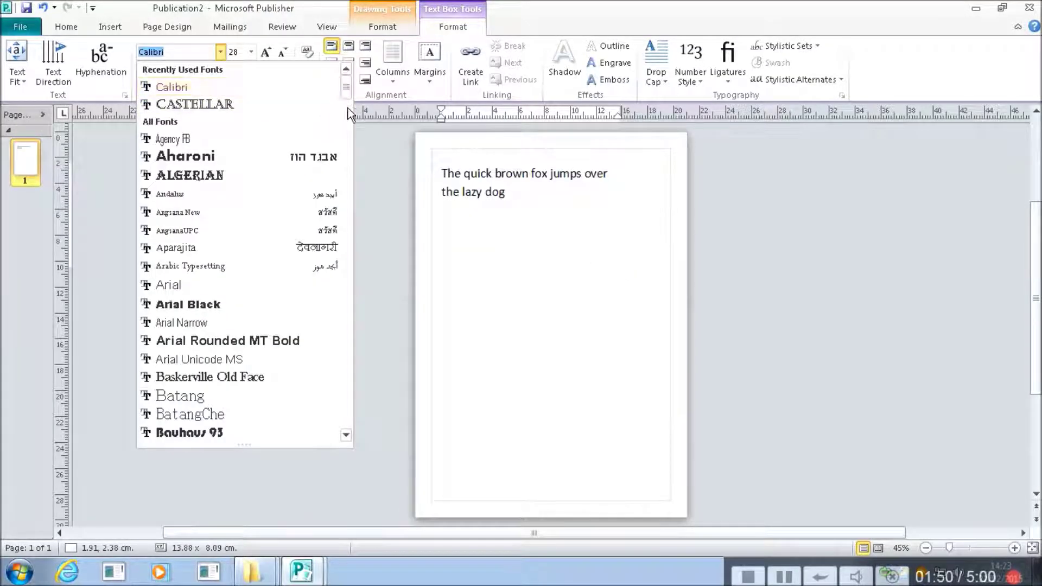
scroll(367, 184, "down", 5)
scroll(367, 183, "down", 20)
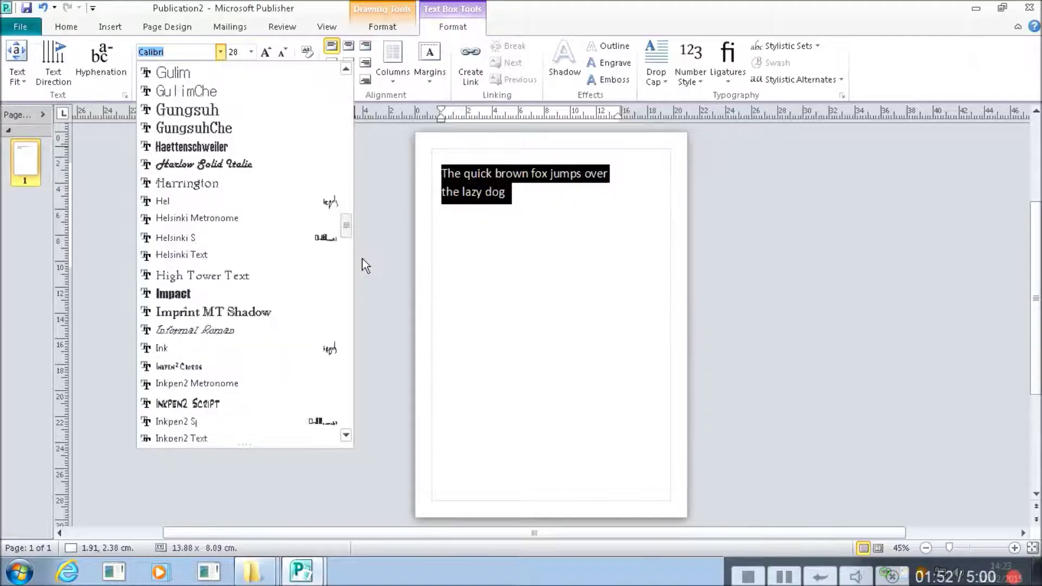
scroll(369, 306, "down", 20)
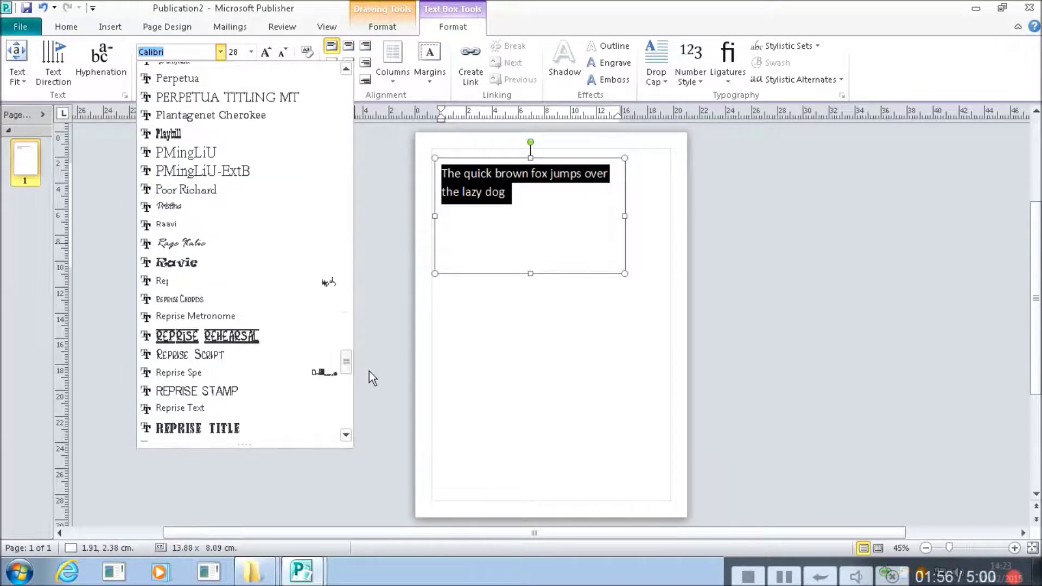
left_click(237, 395)
left_click(741, 403)
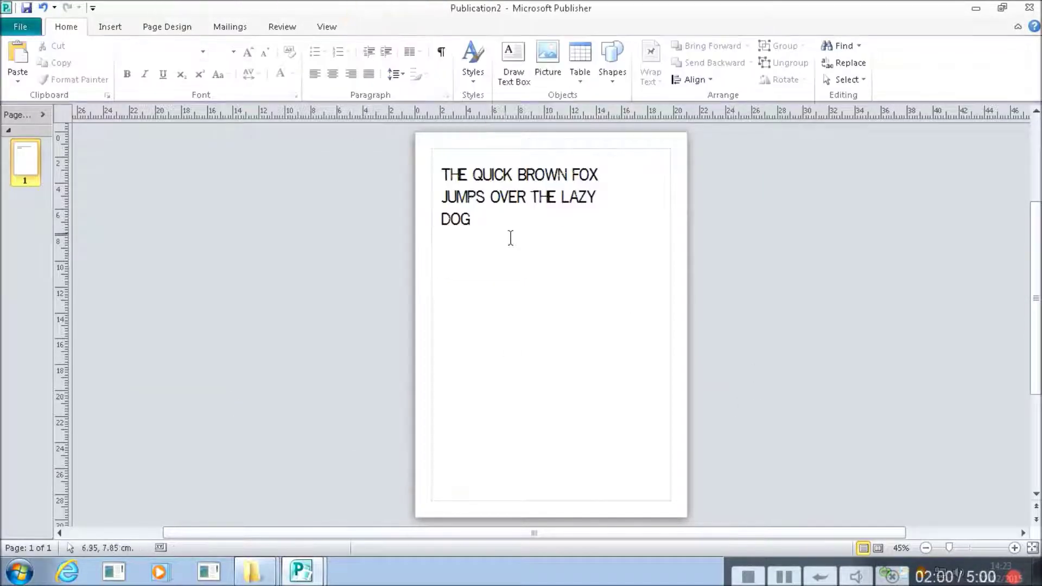
left_click(535, 221)
left_click_drag(481, 233, 389, 162)
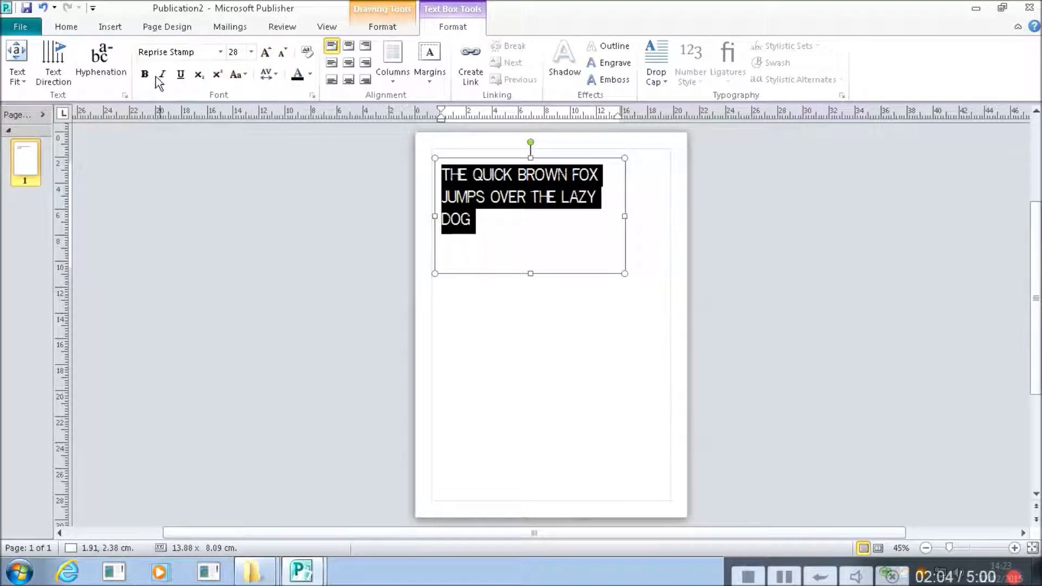
- Toggle the text direction to vertical and back, then set the box to grow to fit its text
left_click(59, 83)
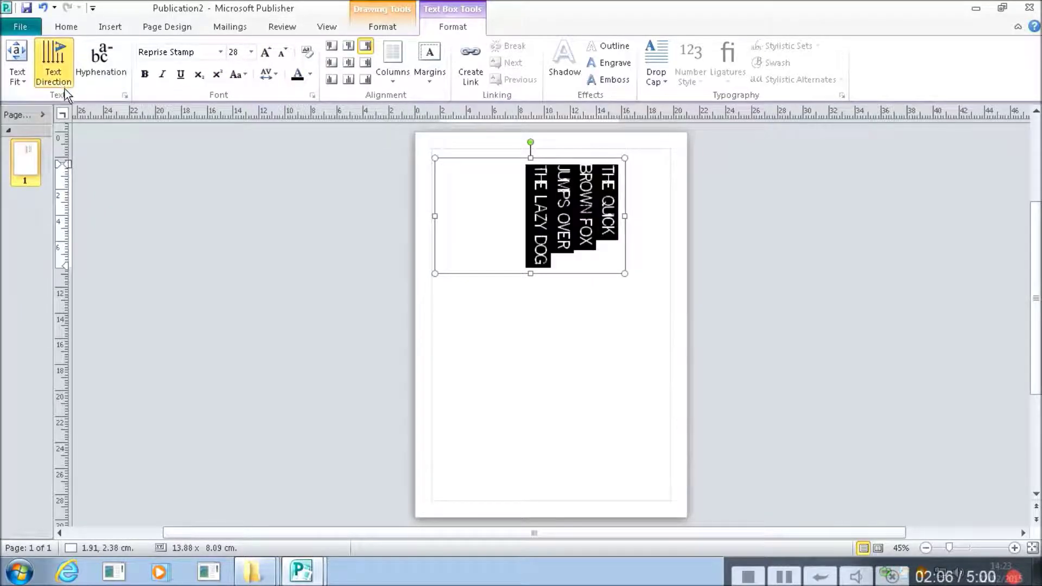
left_click(65, 90)
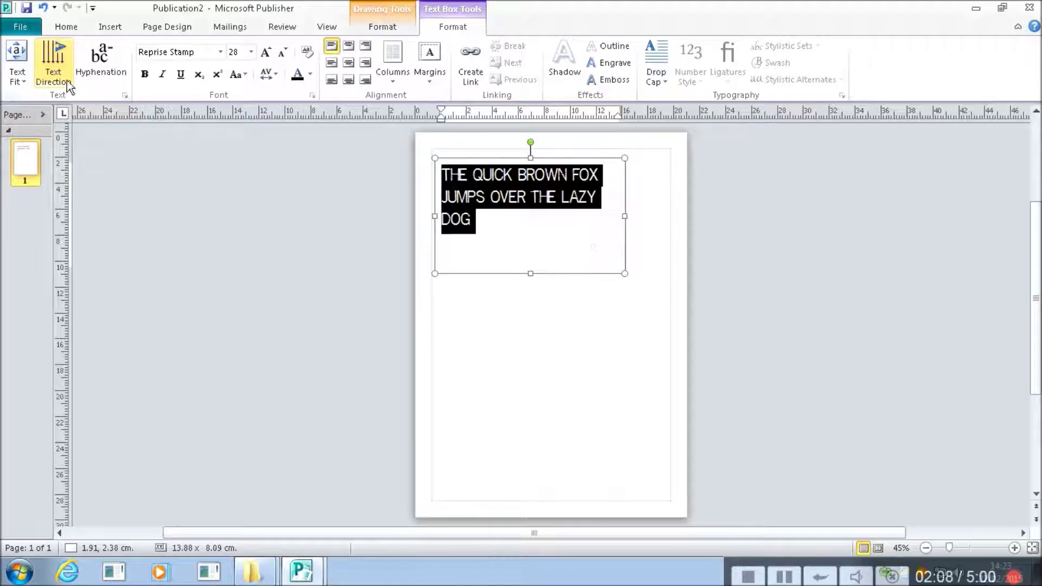
left_click(32, 68)
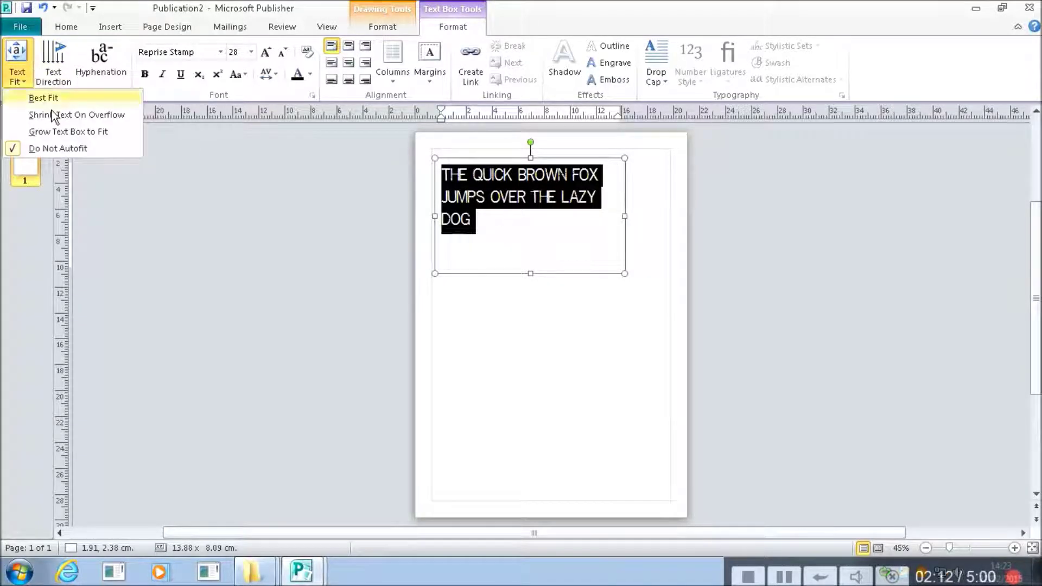
left_click(62, 143)
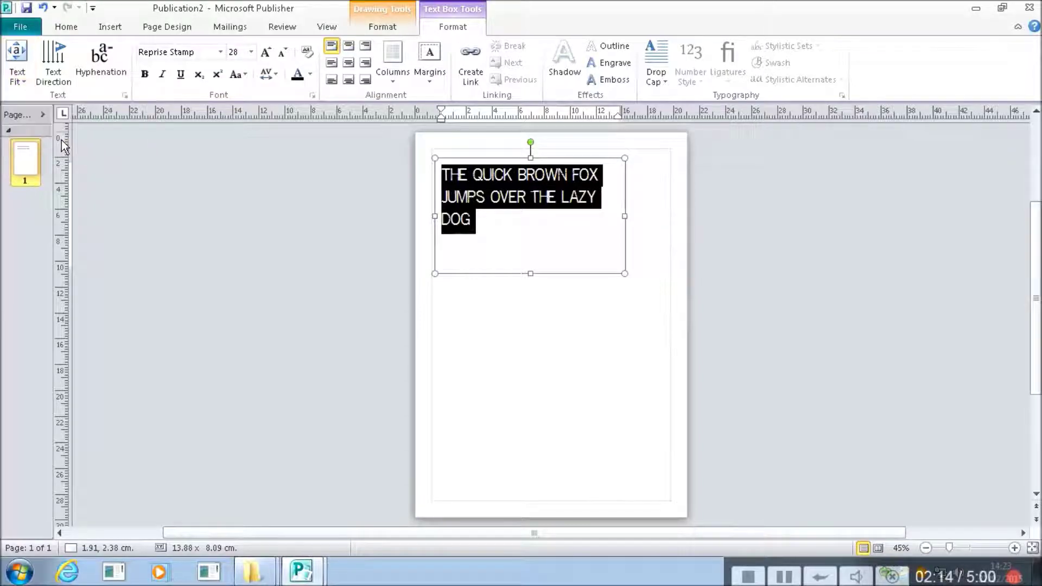
- Switch the text to Best Fit and enlarge the box so the sentence scales to 39.5 pt
left_click(28, 69)
left_click(46, 106)
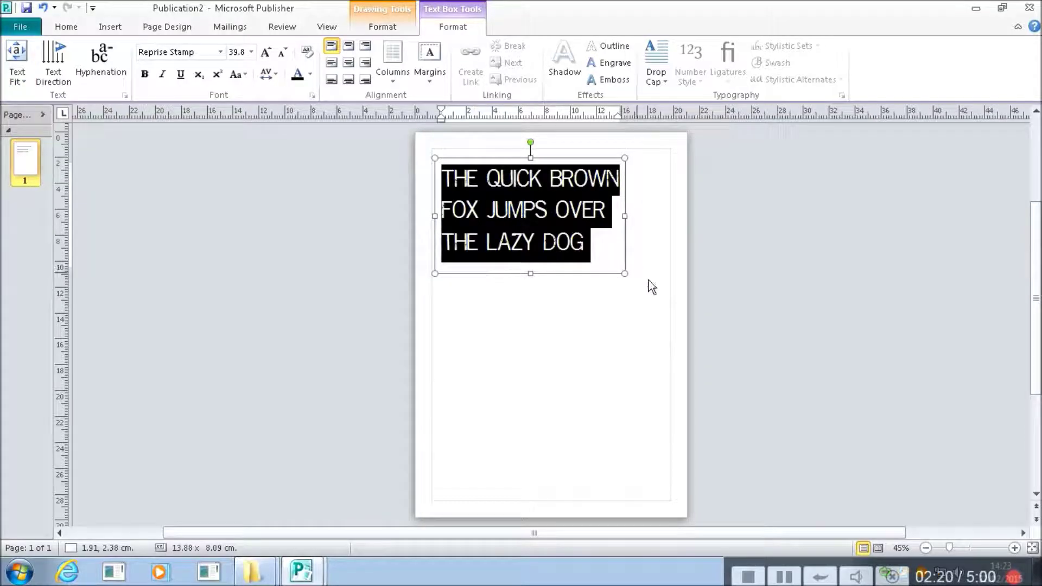
mouse_move(625, 274)
left_mouse_down()
mouse_move(671, 319)
mouse_move(632, 272)
left_mouse_up()
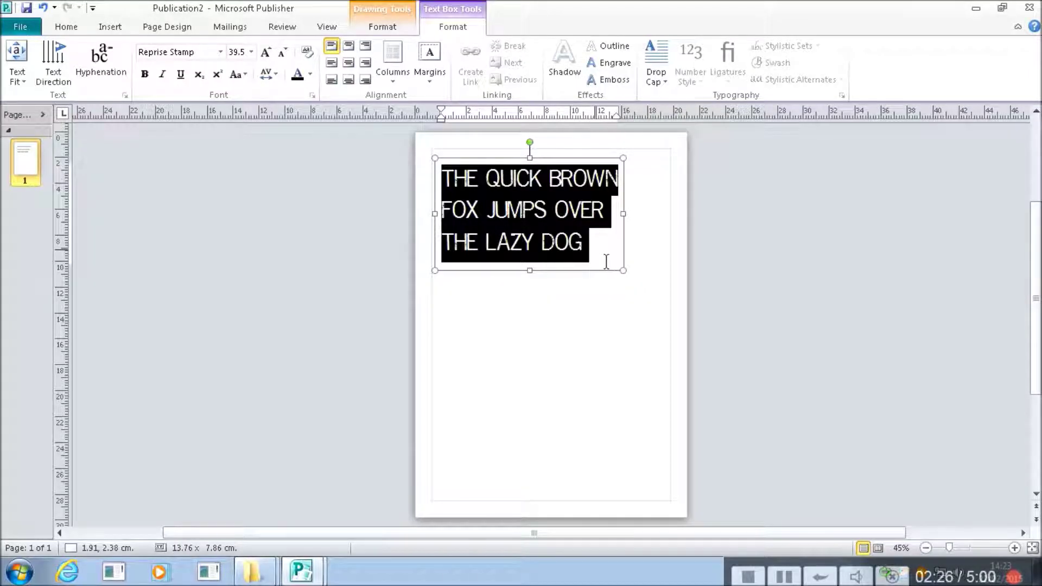
left_click(667, 84)
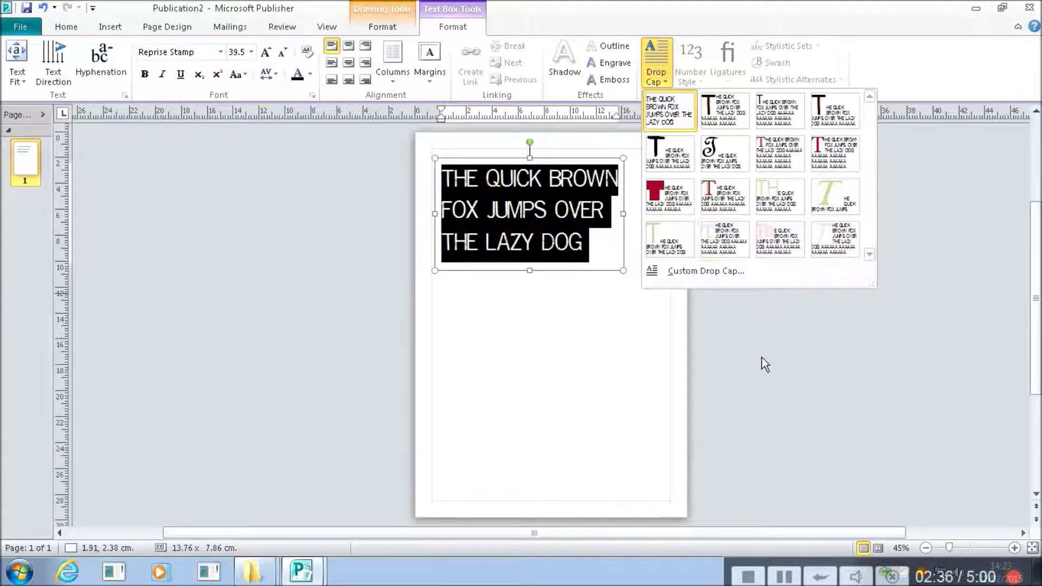
- Close the Drop Cap gallery without applying a drop cap, then reselect the title text box
left_click(747, 316)
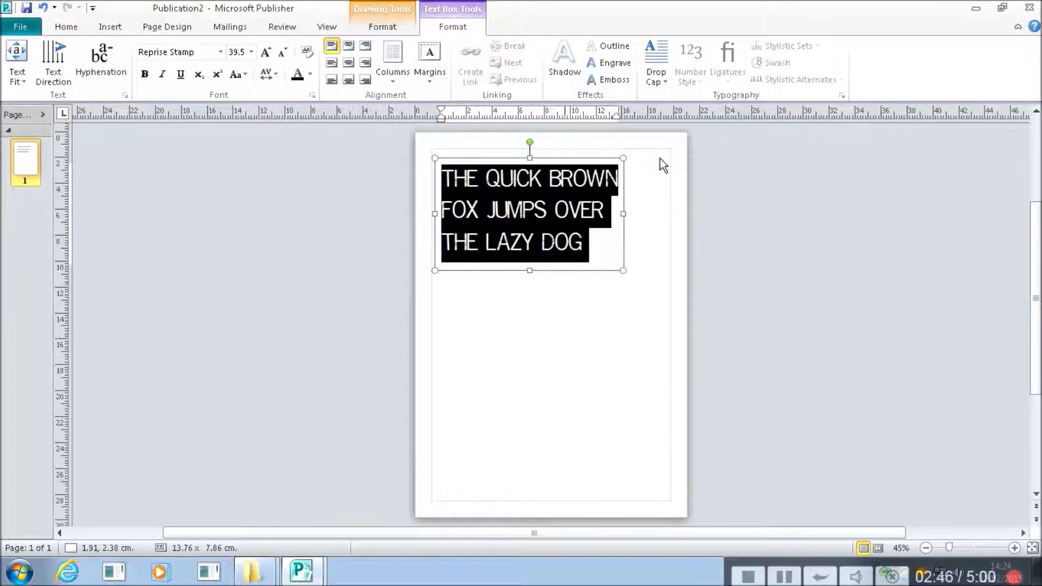
left_click(587, 179)
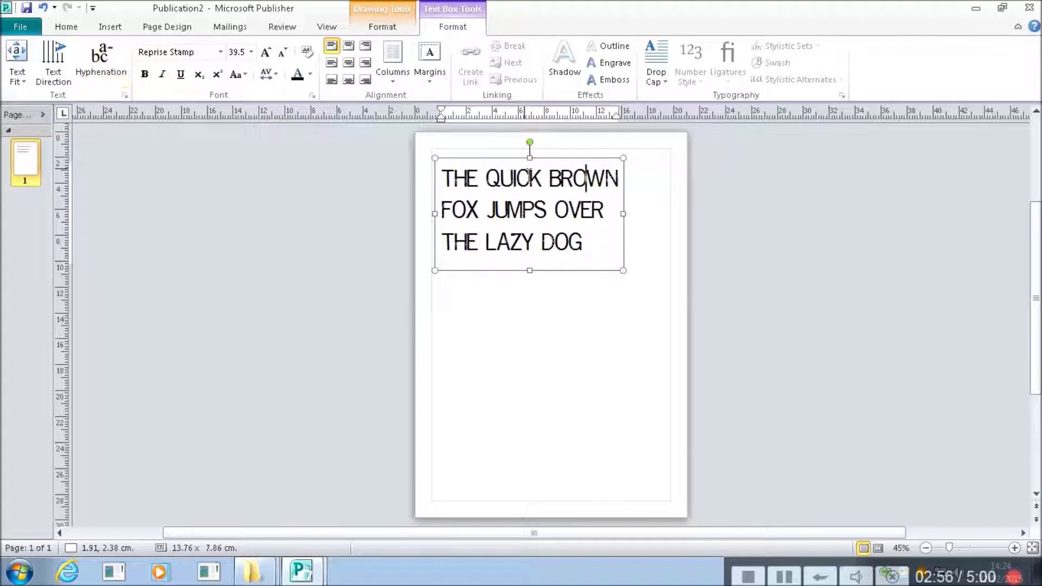
key("Escape")
key("Escape")
left_click(513, 178)
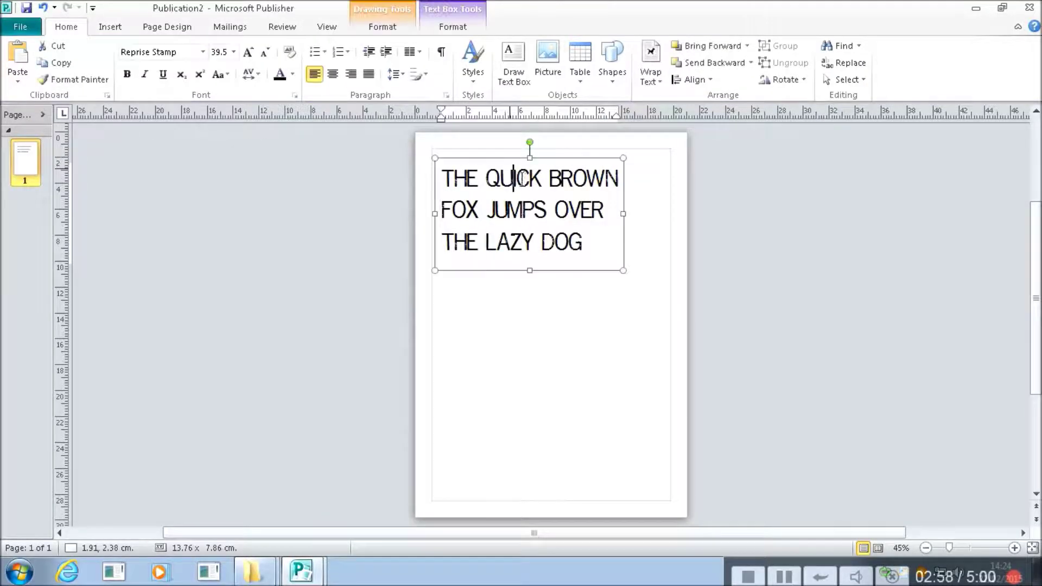
left_click(515, 164)
- Fill the title text box with orange-yellow at 48% transparency
right_click(513, 164)
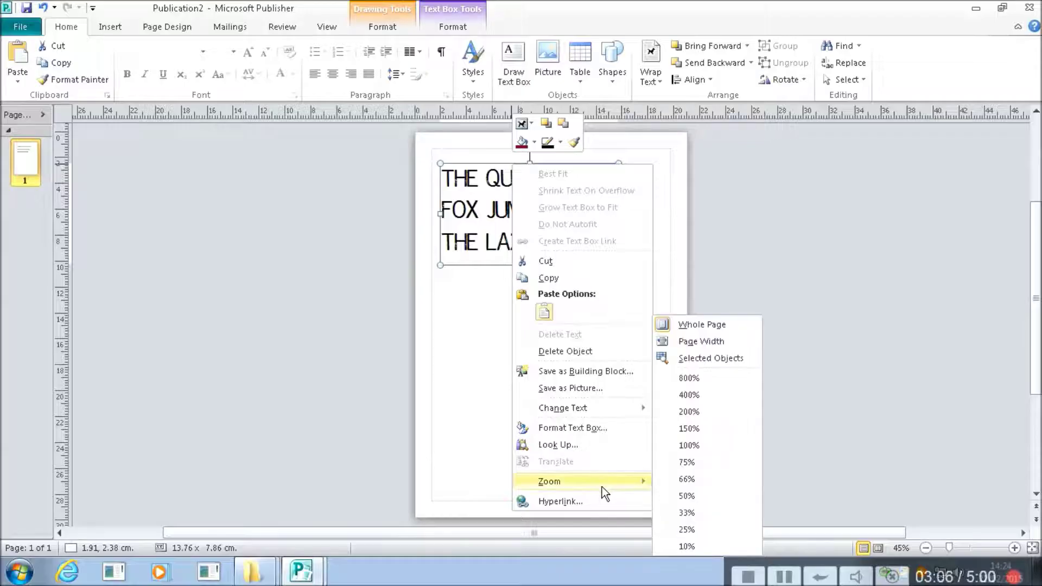
left_click(594, 433)
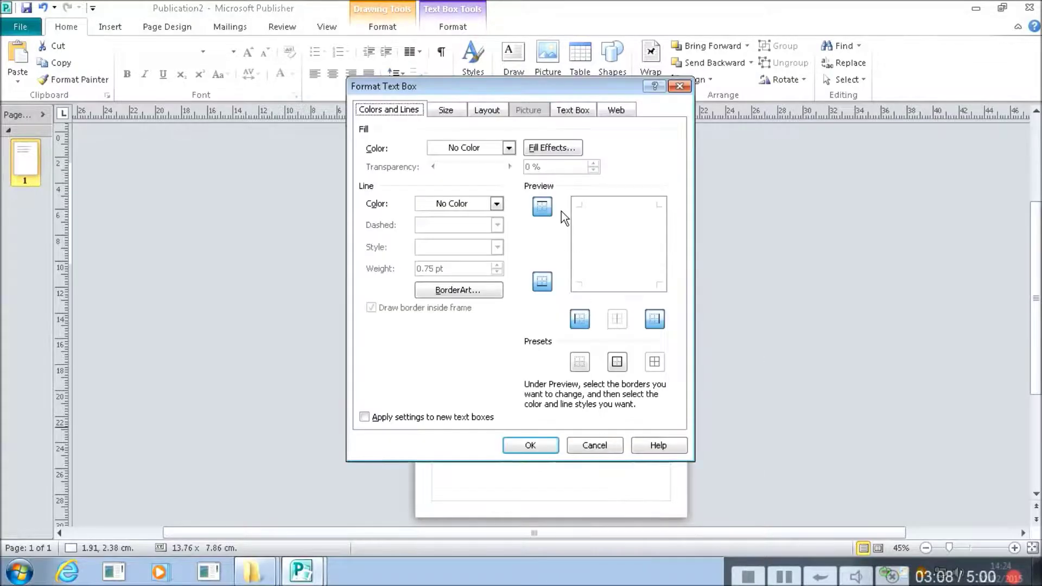
left_click(509, 149)
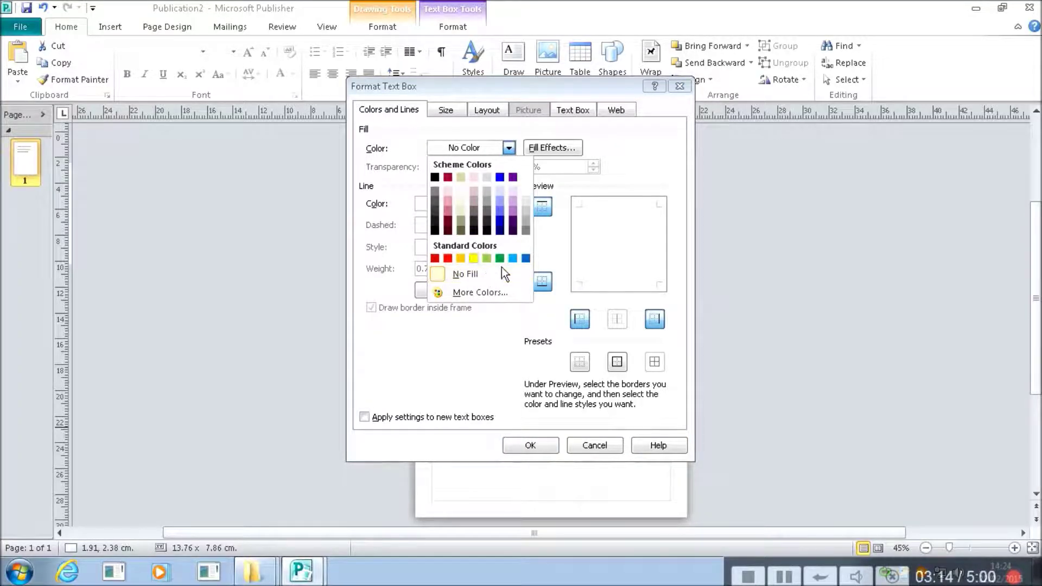
left_click(461, 258)
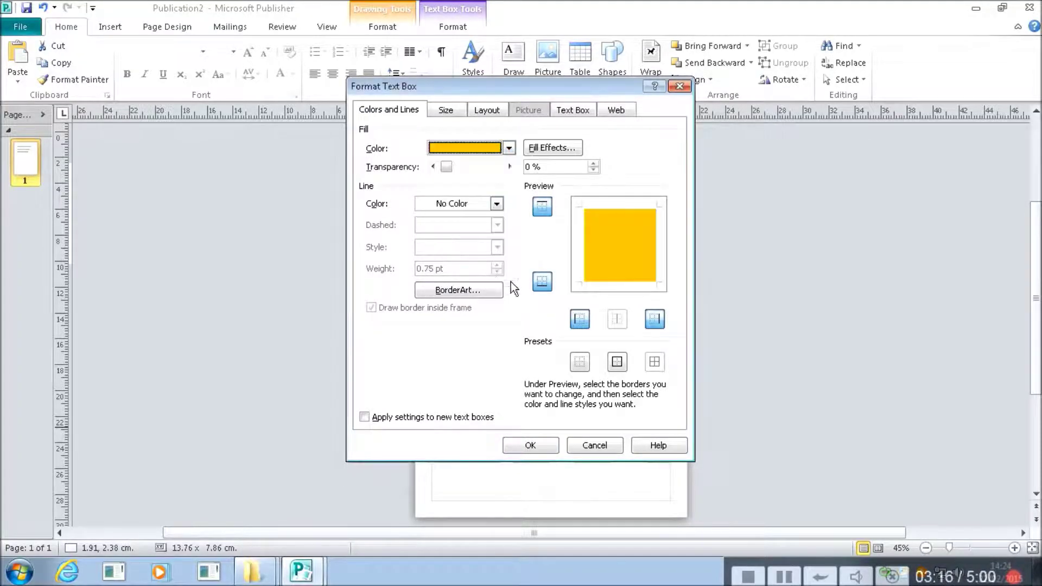
left_click_drag(457, 173, 486, 174)
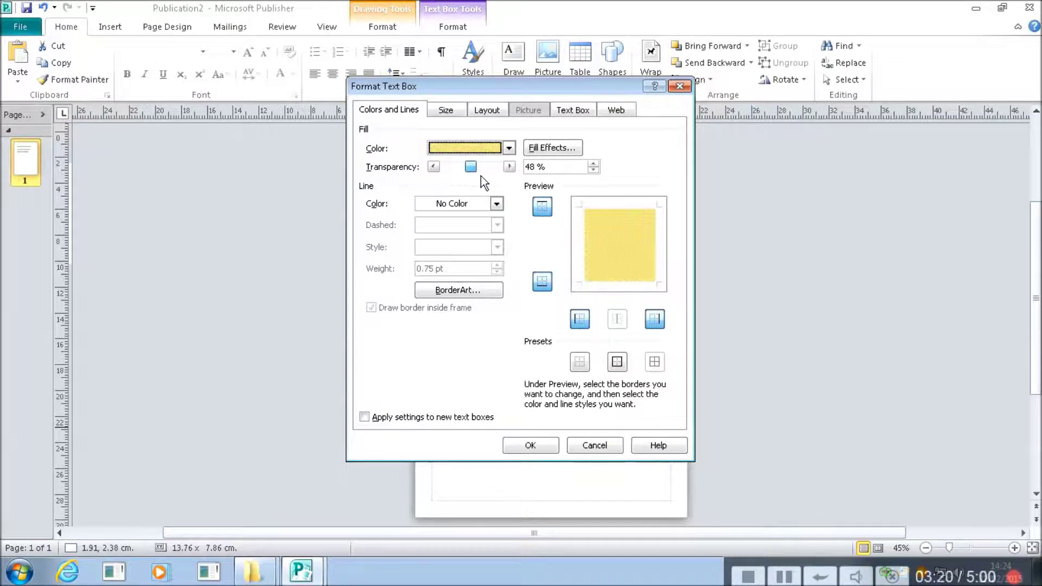
left_click(550, 445)
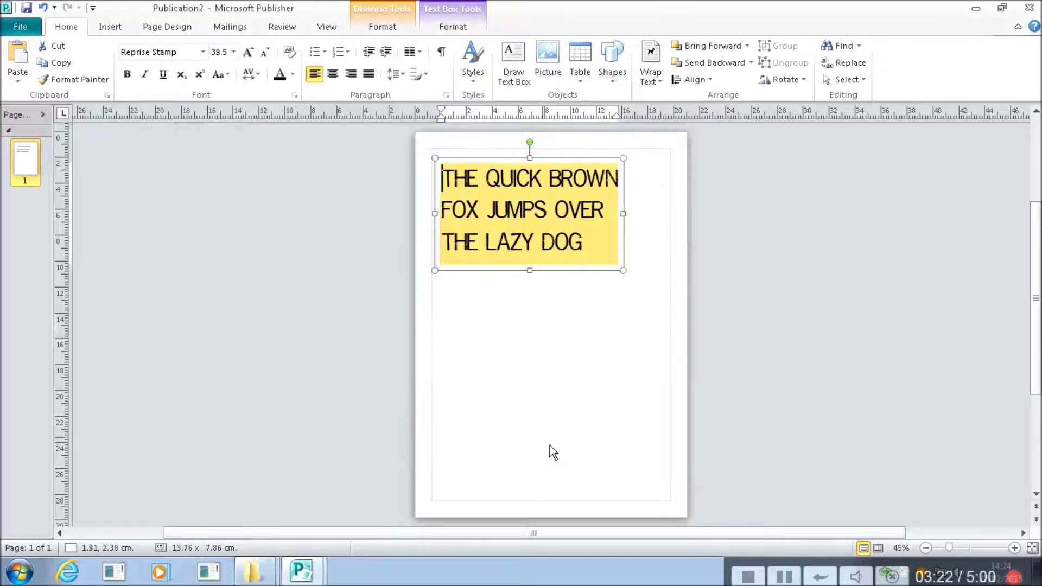
key("F9")
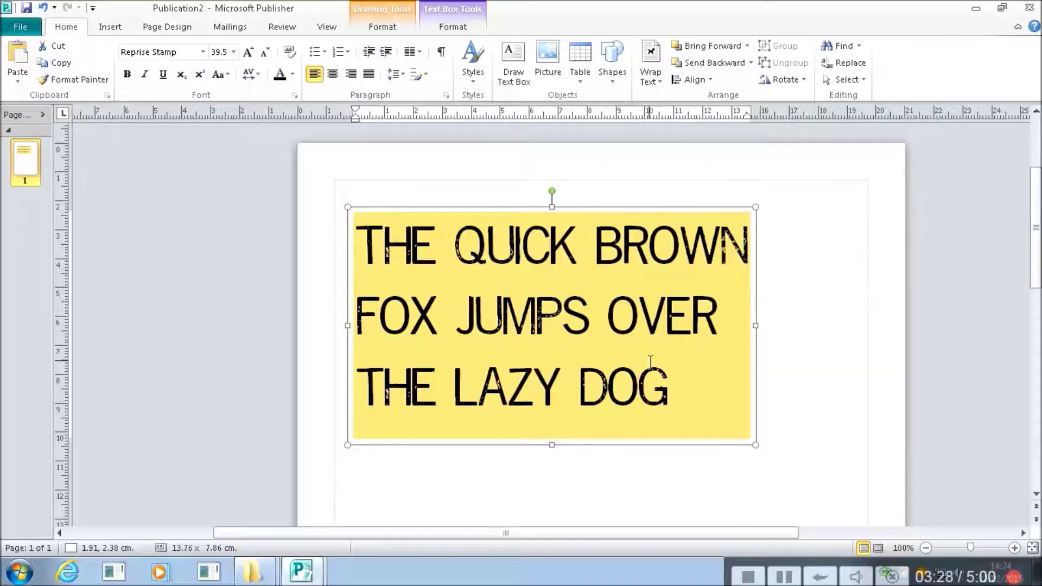
- Stretch the title box between the top-left and right page margins
left_click_drag(764, 450, 886, 299)
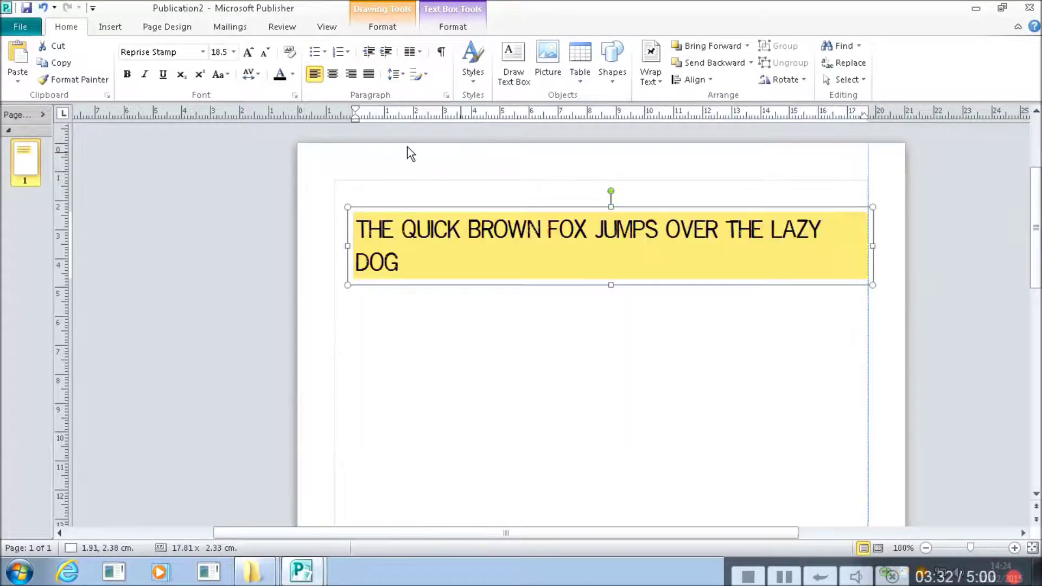
left_click(358, 211)
left_click_drag(349, 209, 335, 181)
left_click(397, 399)
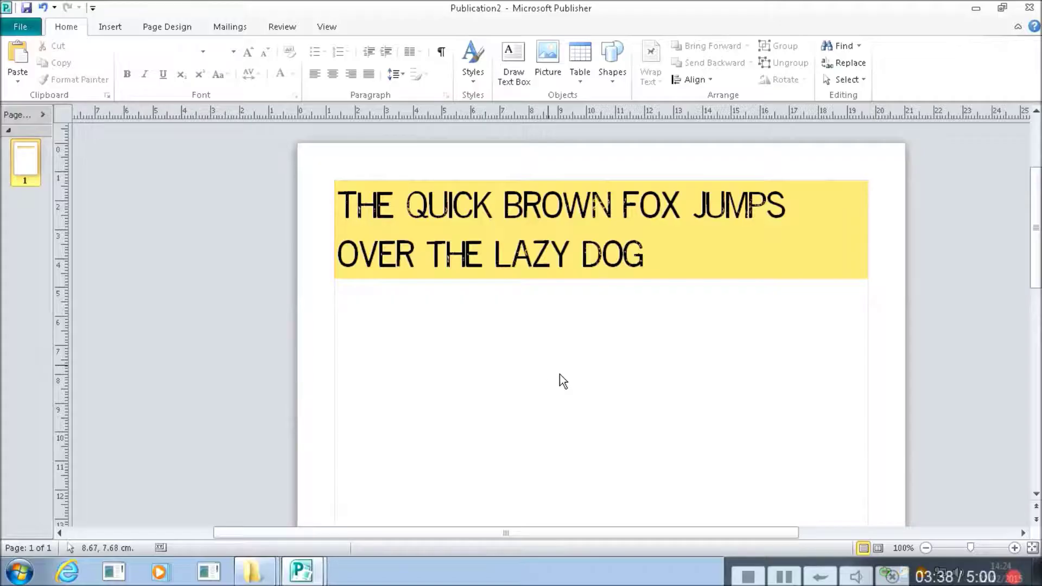
- Centre both lines of the title text and view the whole page
left_click(654, 261)
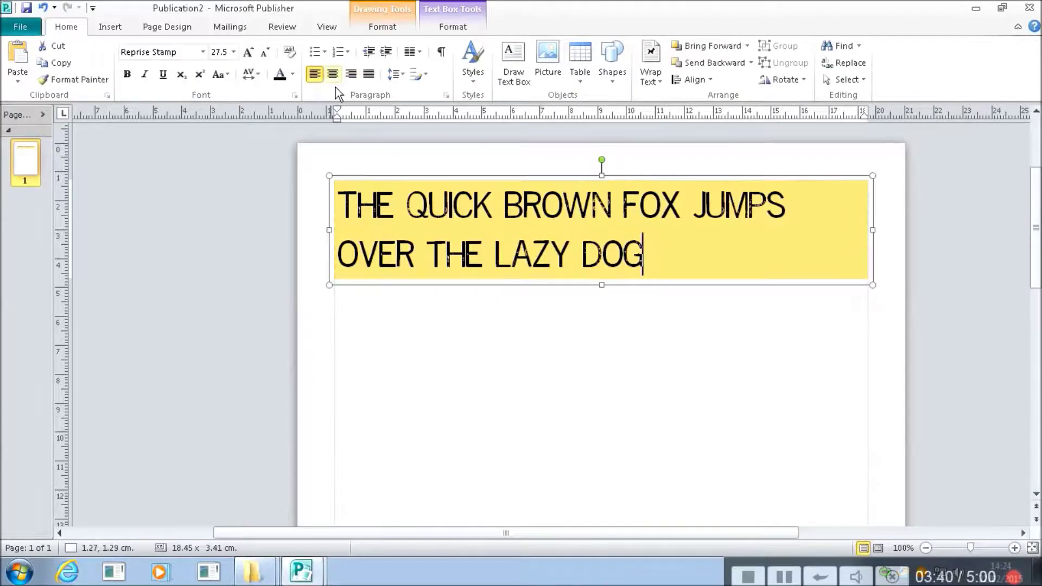
left_click(333, 74)
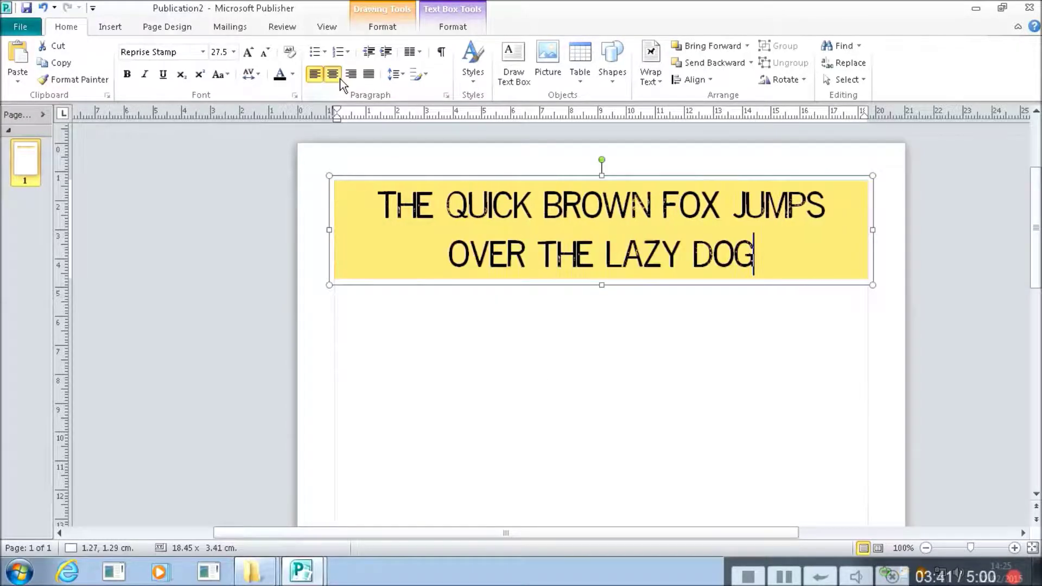
left_click(567, 402)
key("ctrl+shift+l")
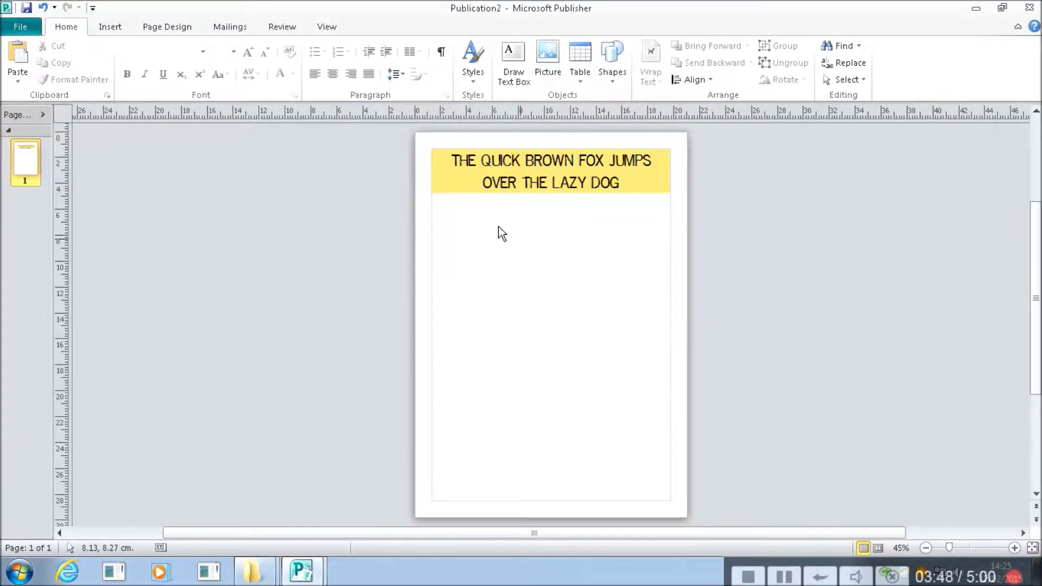
- Insert the 'me' photo, shrink it to 9.52 cm square, and move it below the banner
left_click(557, 73)
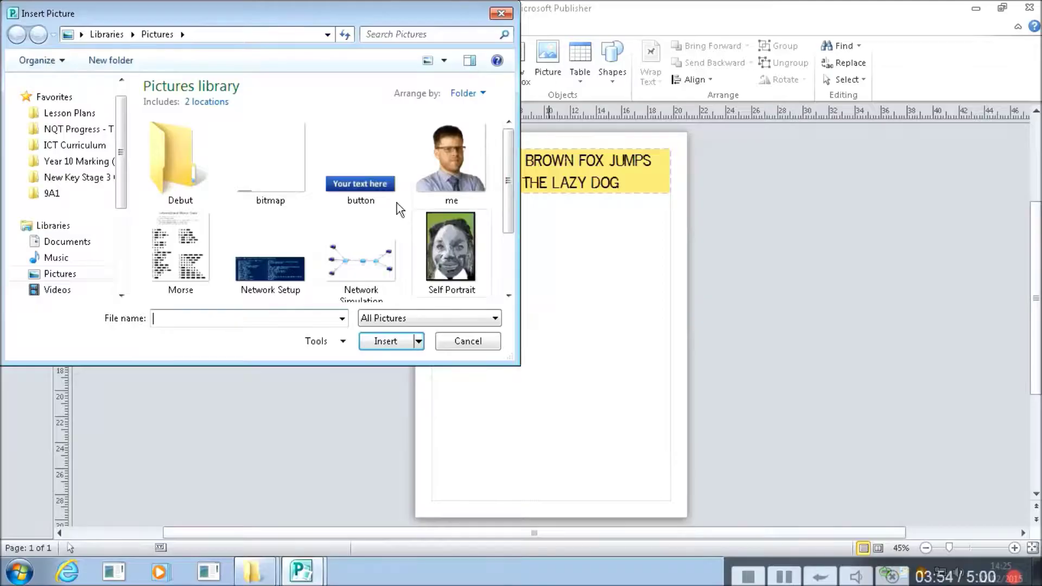
left_click(465, 170)
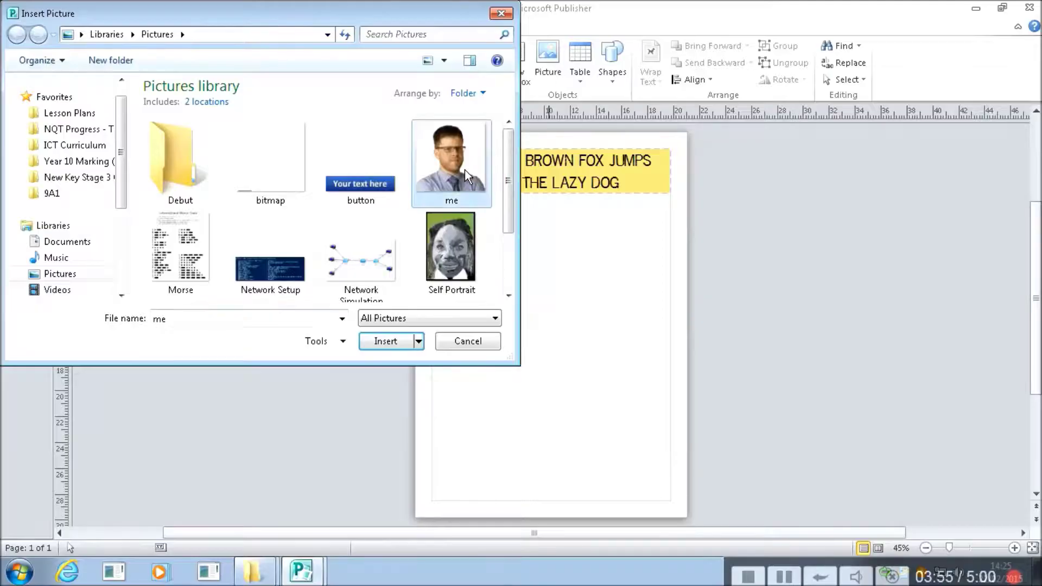
left_click(403, 350)
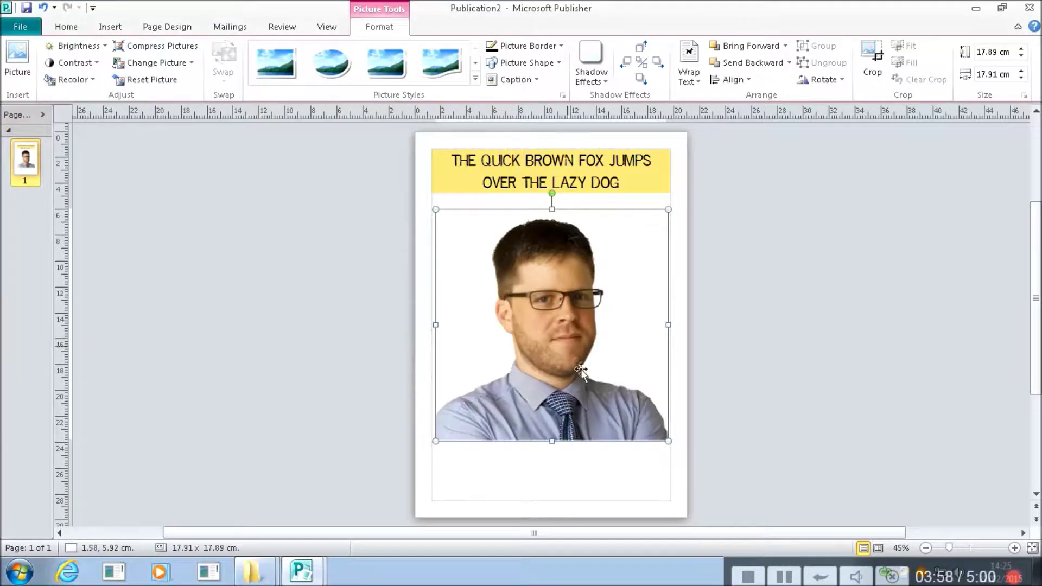
left_click_drag(676, 448, 567, 338)
mouse_move(504, 200)
left_mouse_down()
mouse_move(434, 197)
mouse_move(491, 186)
mouse_move(507, 199)
left_mouse_up()
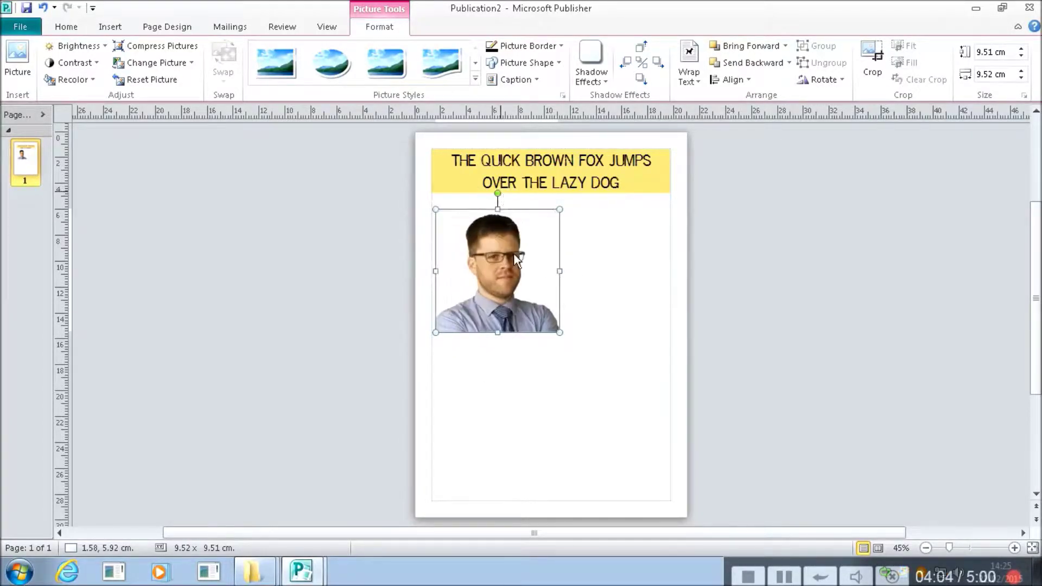
left_click_drag(517, 294, 545, 301)
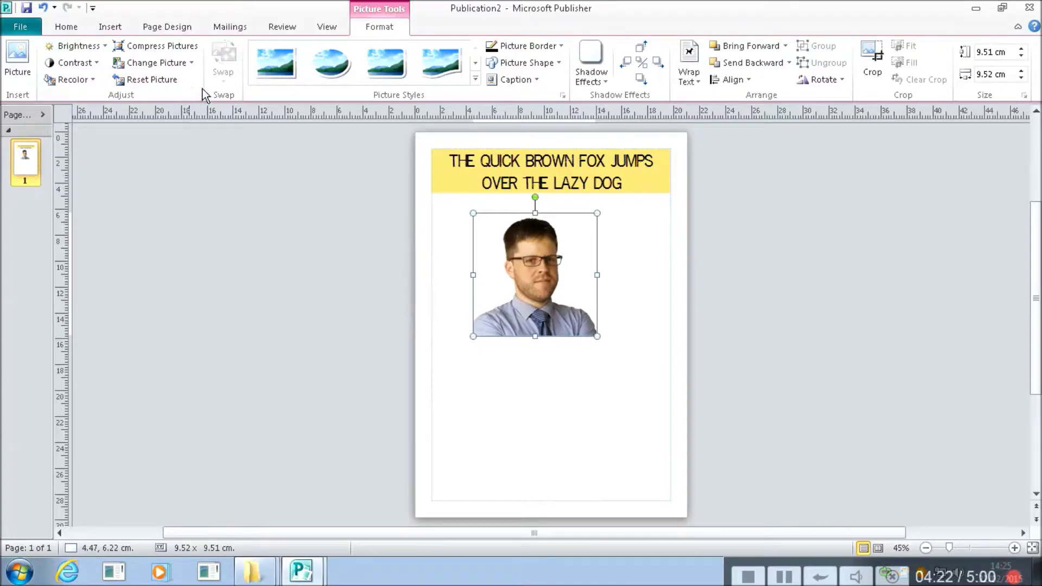
- Make the photo's background transparent and place it, about 5.6 cm square, over the banner's right end
left_click(87, 81)
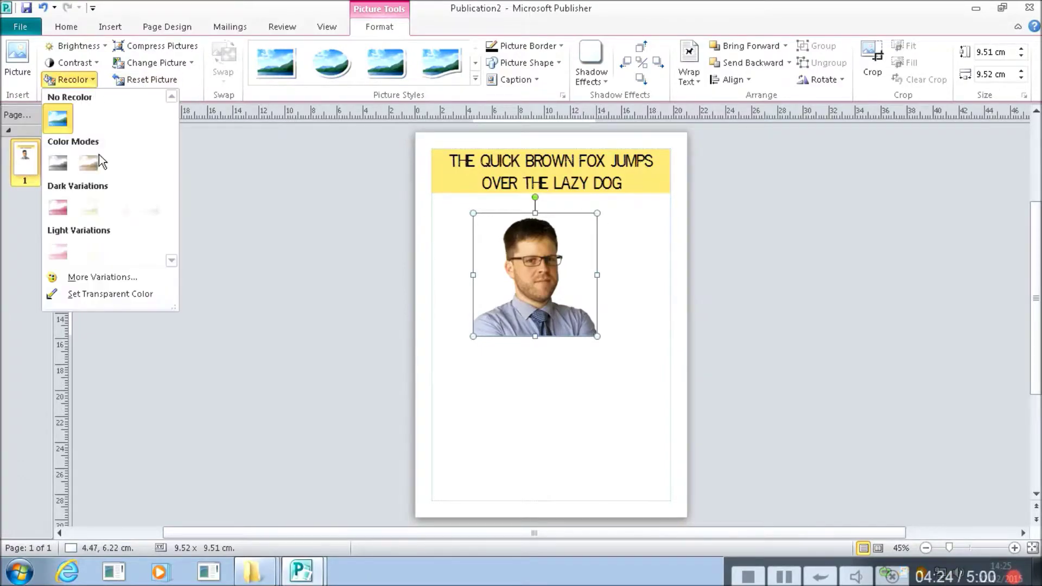
left_click(111, 296)
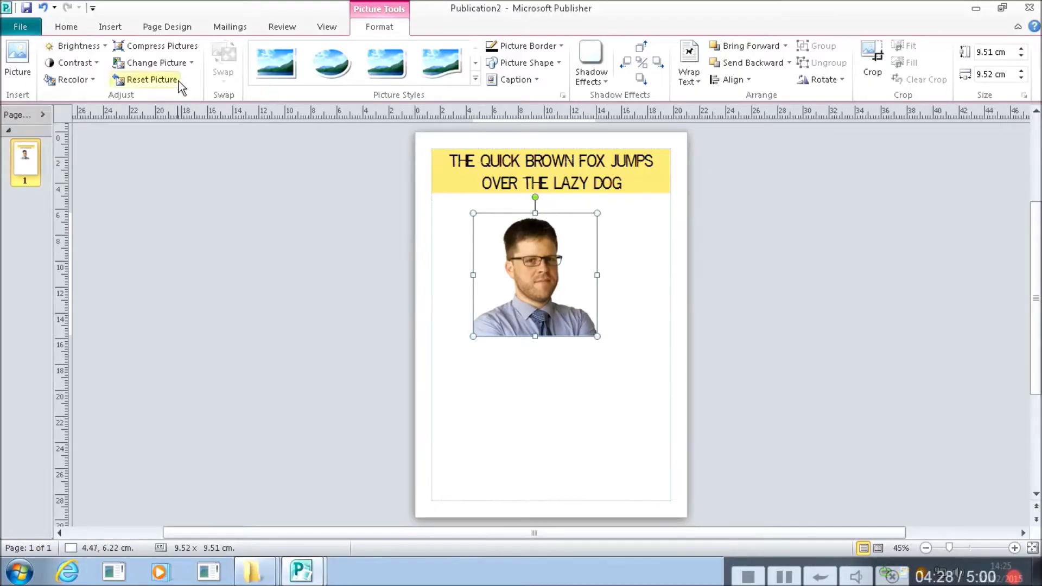
left_click_drag(527, 259, 635, 249)
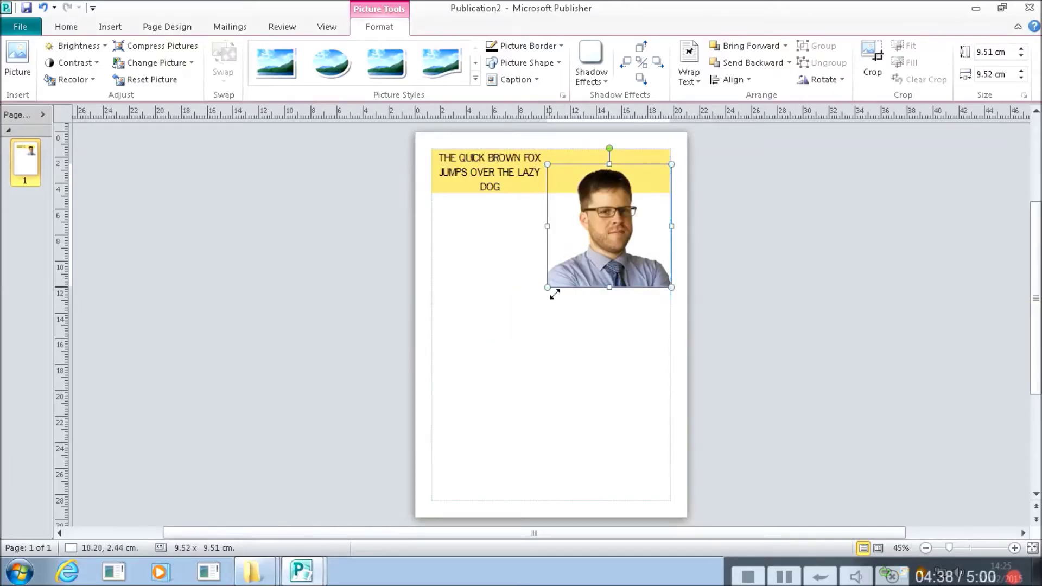
left_click_drag(548, 287, 641, 198)
left_click(609, 345)
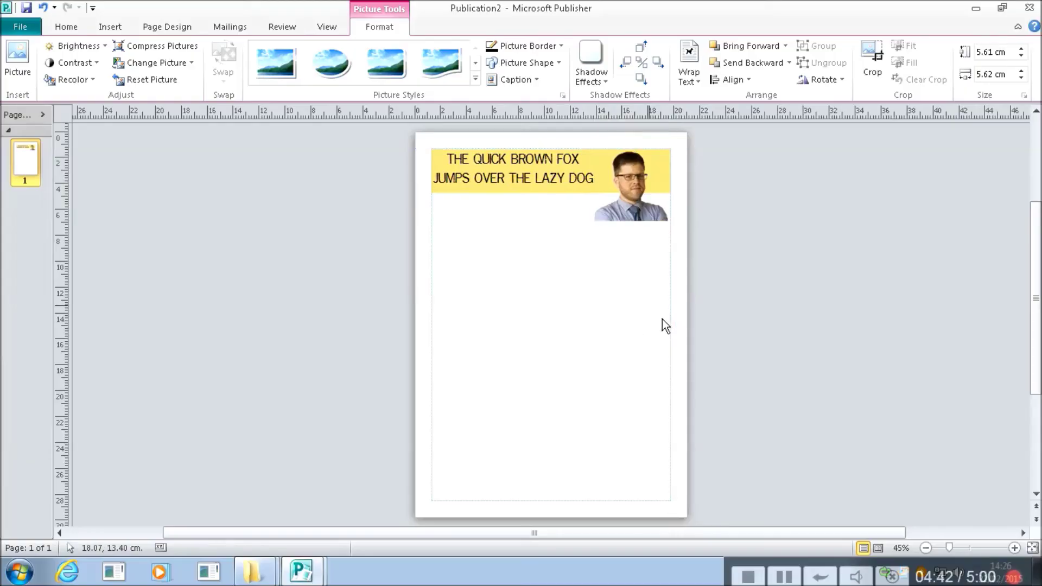